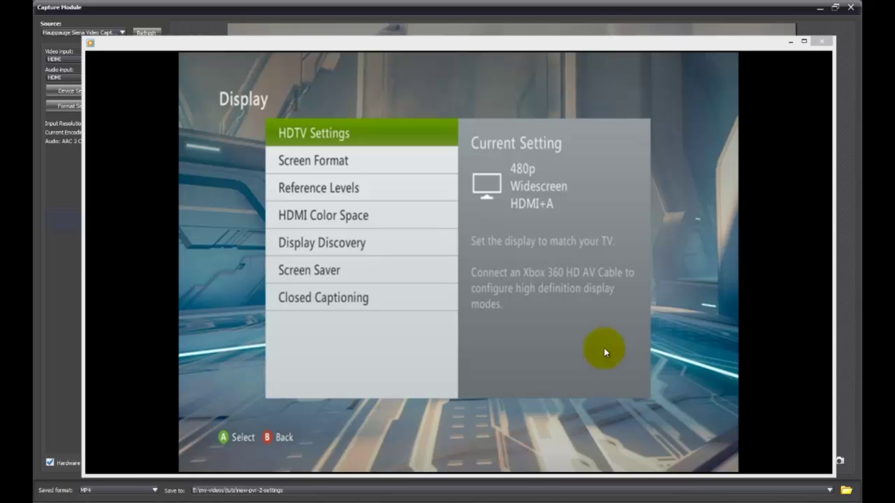
- Close the recorded 480p clip and video folder, then open the Xbox system settings
mouse_move(755, 285)
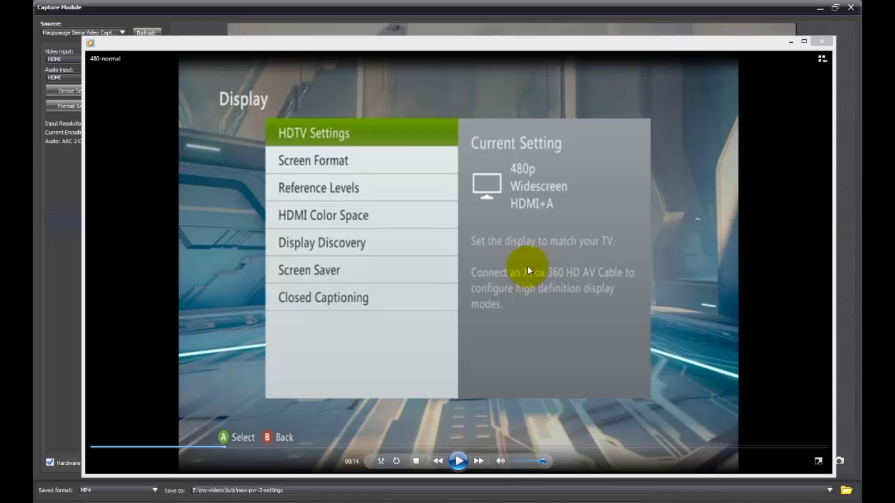
left_click(821, 41)
left_click(709, 113)
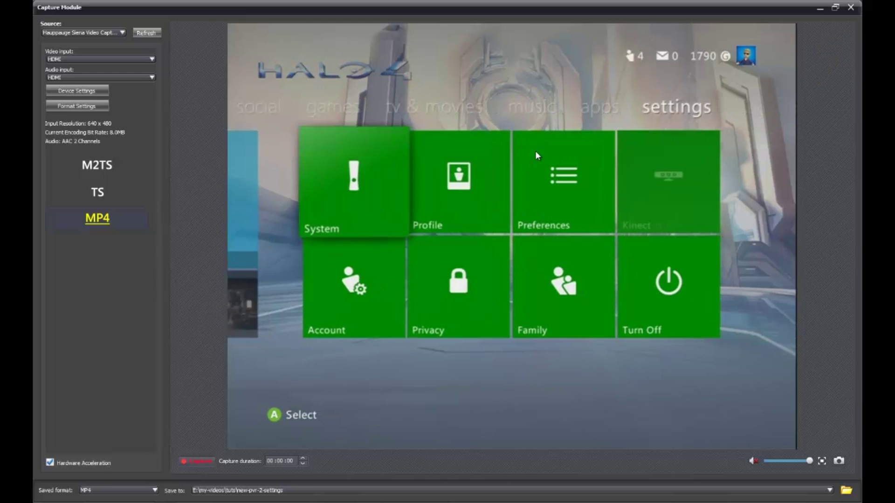
left_click(536, 153)
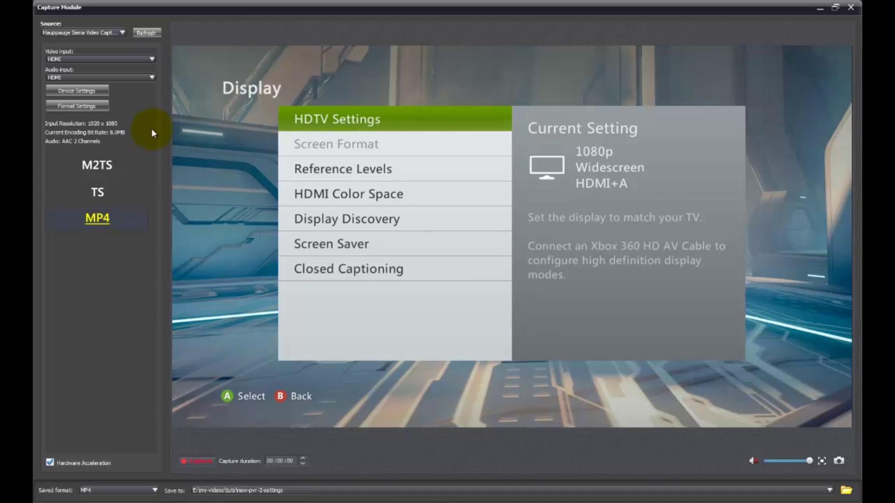
- Open the capture encoder's format properties for the Hauppauge device
left_click(78, 107)
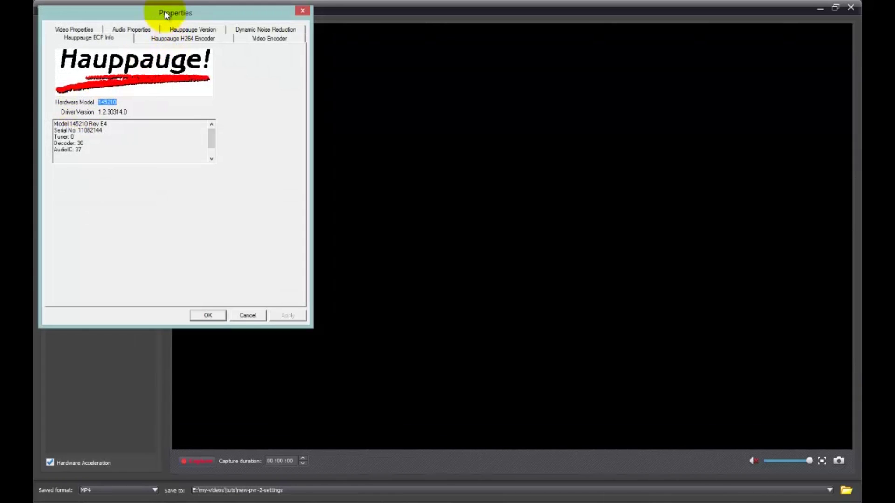
- Restore the Hauppauge H264 encoder defaults and apply 16:9 aspect for 480/576i
left_click_drag(170, 10, 461, 80)
left_click(463, 109)
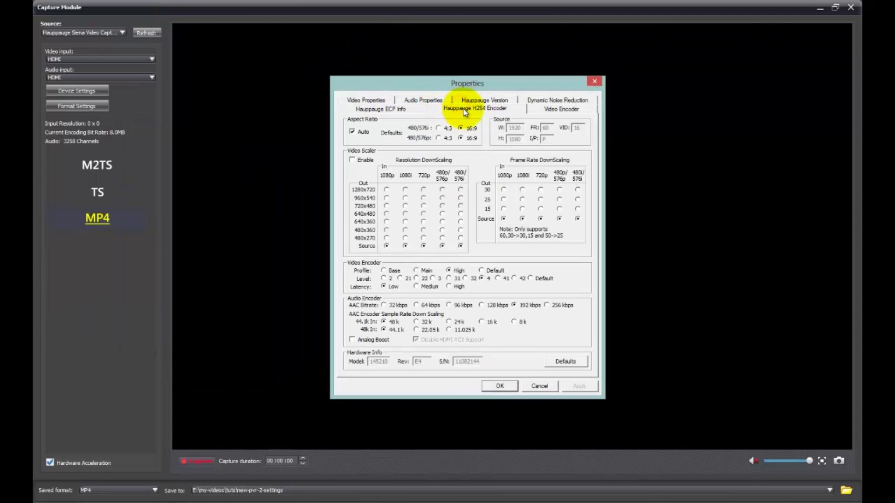
left_click(568, 365)
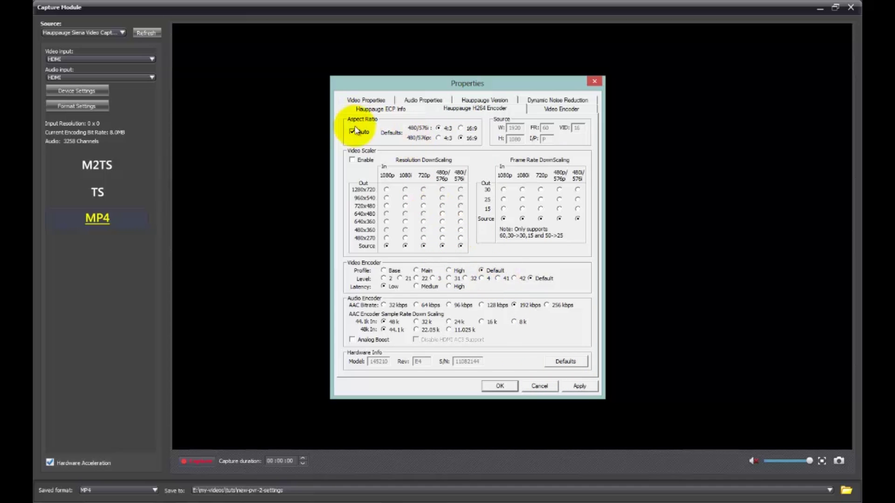
left_click(460, 128)
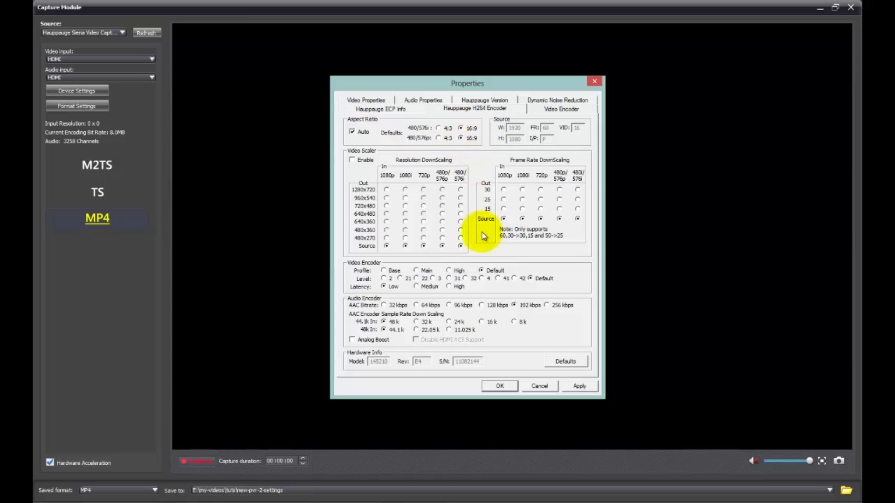
left_click(571, 387)
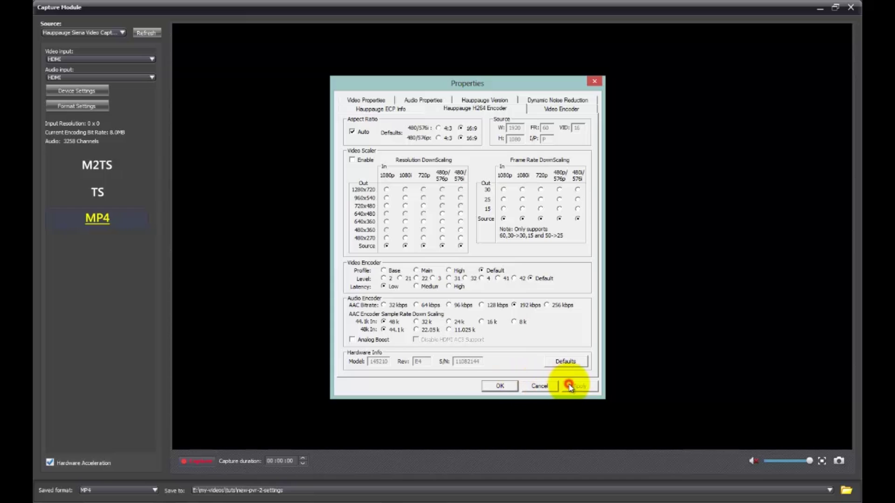
- Raise the video encoder bit rate to 9000000, apply, and close the properties
left_click(548, 110)
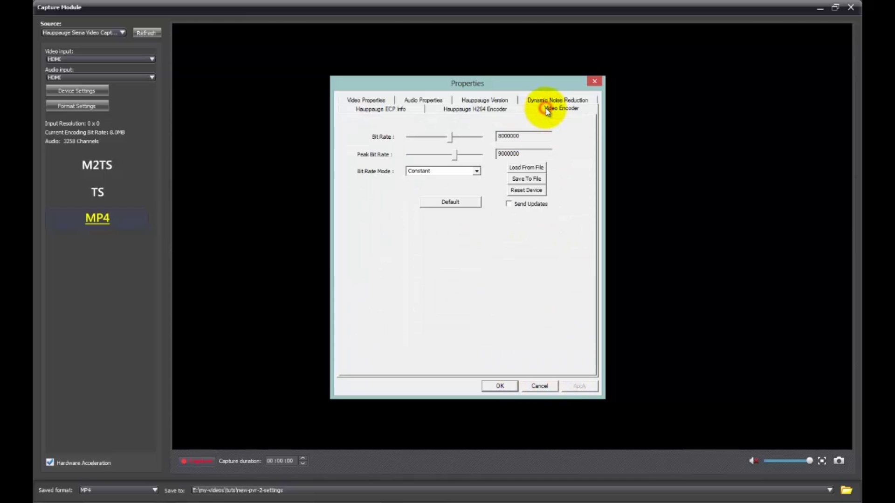
left_click_drag(507, 135, 498, 136)
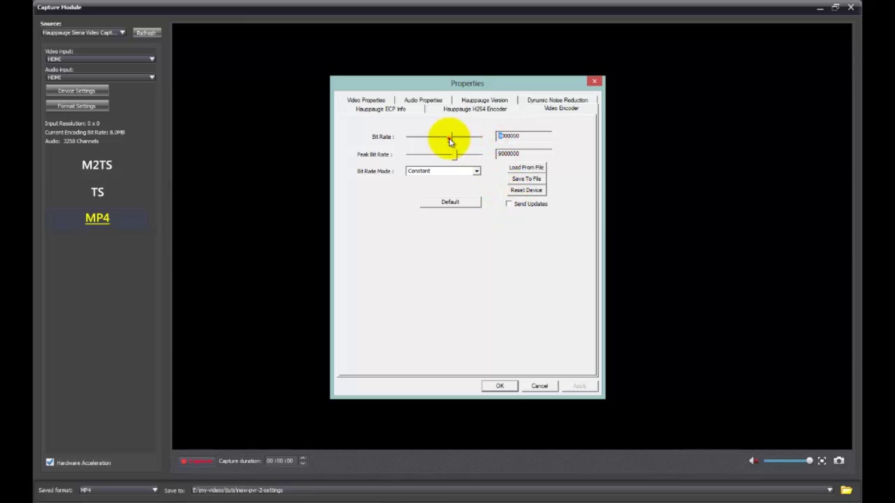
left_click_drag(451, 142, 455, 141)
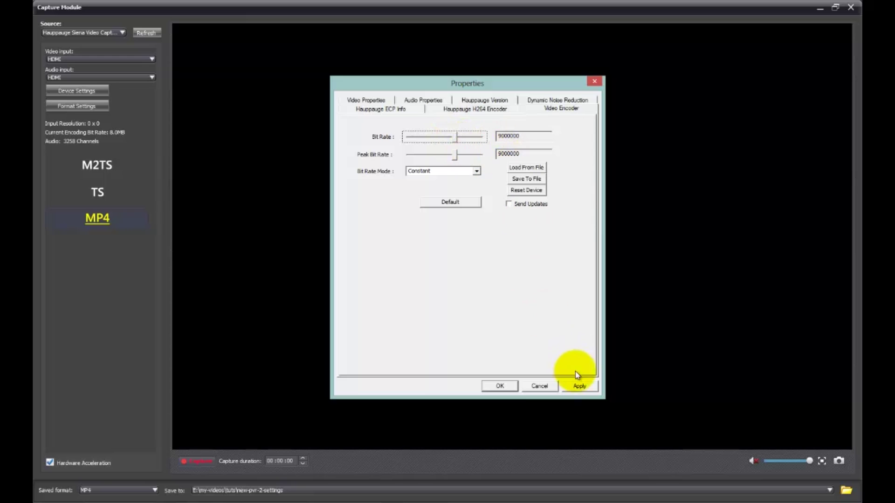
left_click(577, 387)
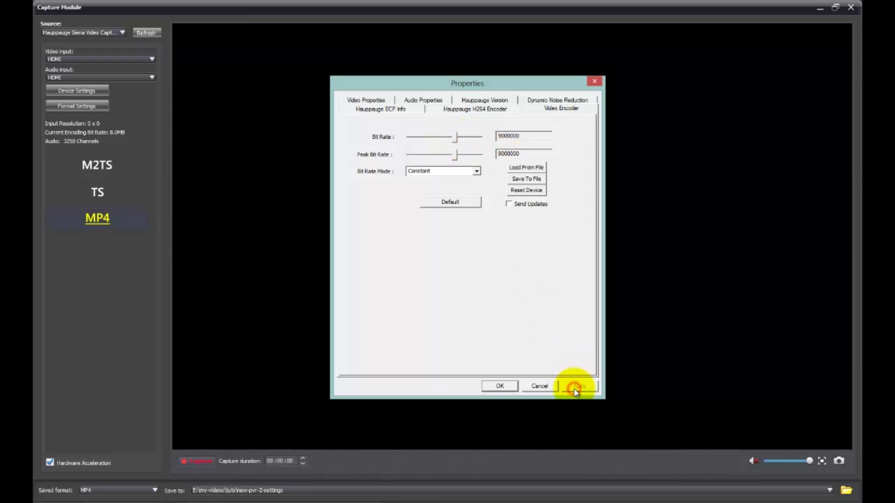
left_click(498, 387)
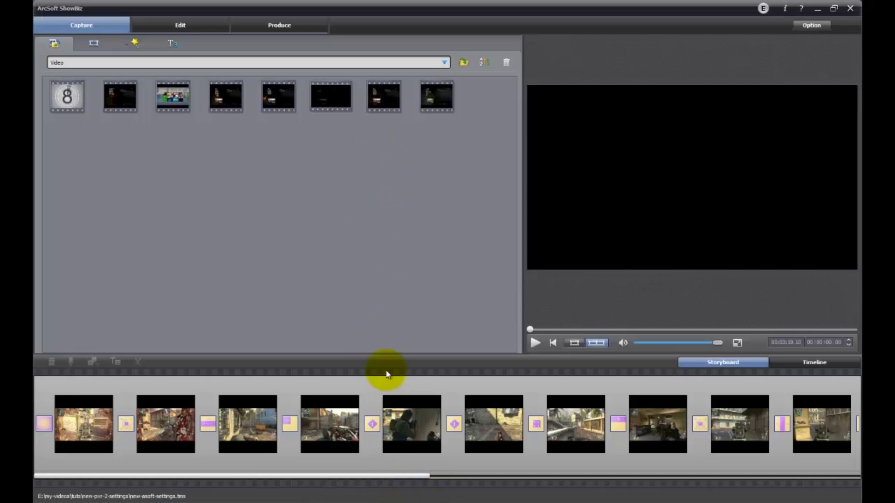
- Return to the live preview and review the Video Decoder and Video Proc Amp settings unchanged
left_click(94, 43)
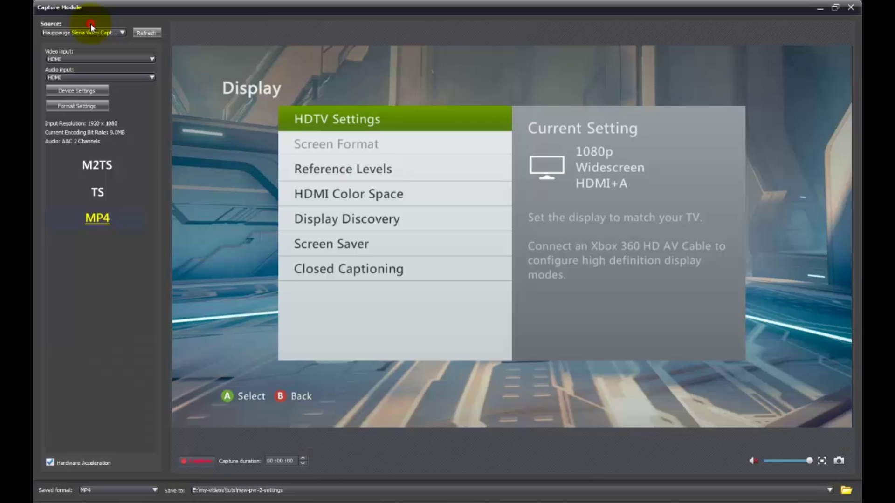
left_click(80, 91)
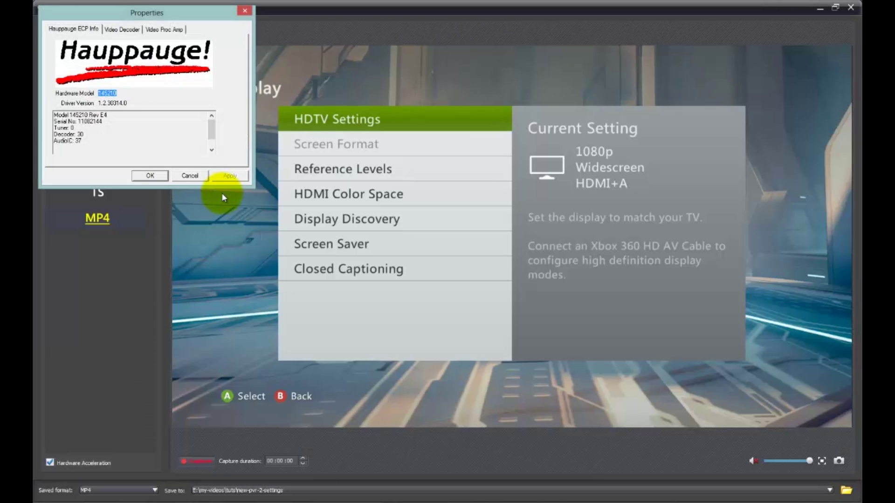
left_click(335, 135)
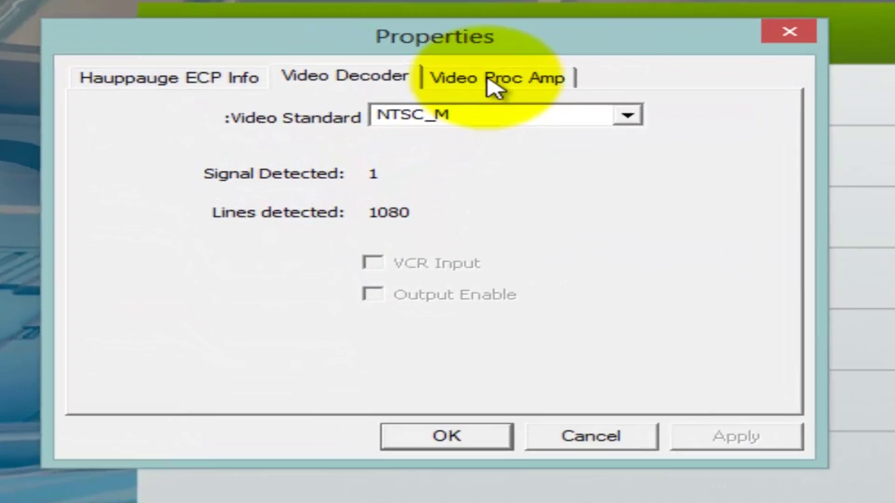
left_click(489, 79)
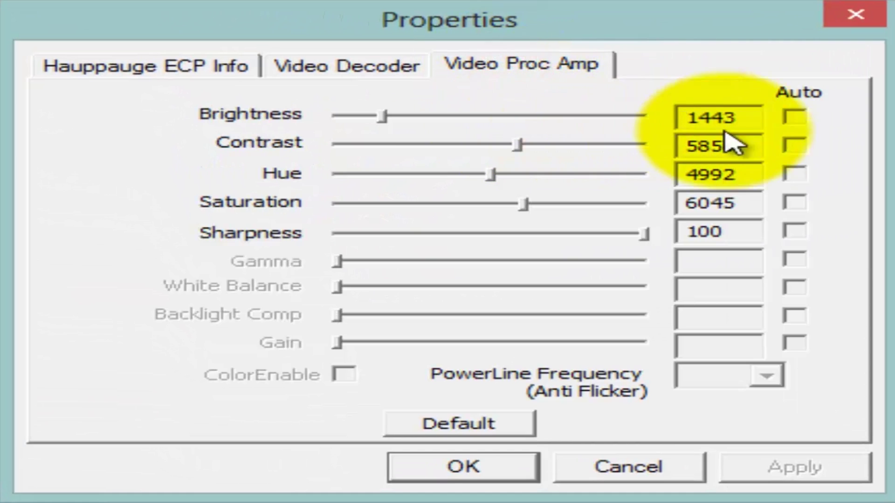
left_click(458, 394)
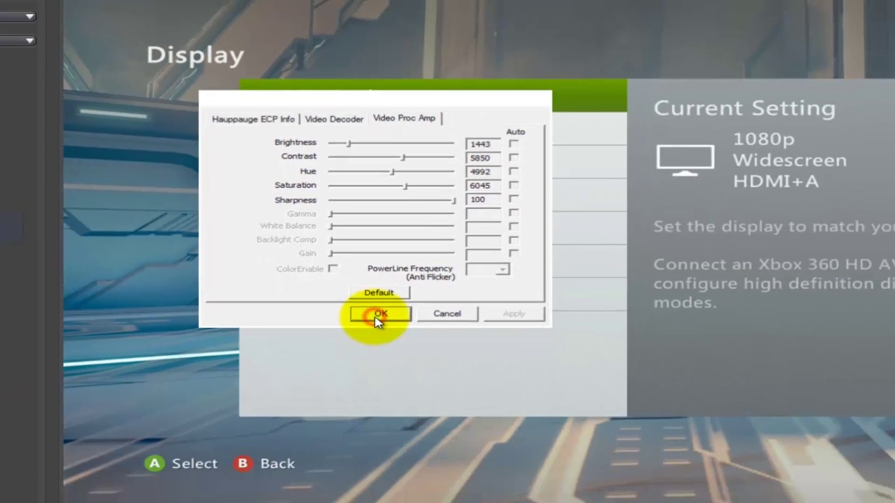
left_click(450, 472)
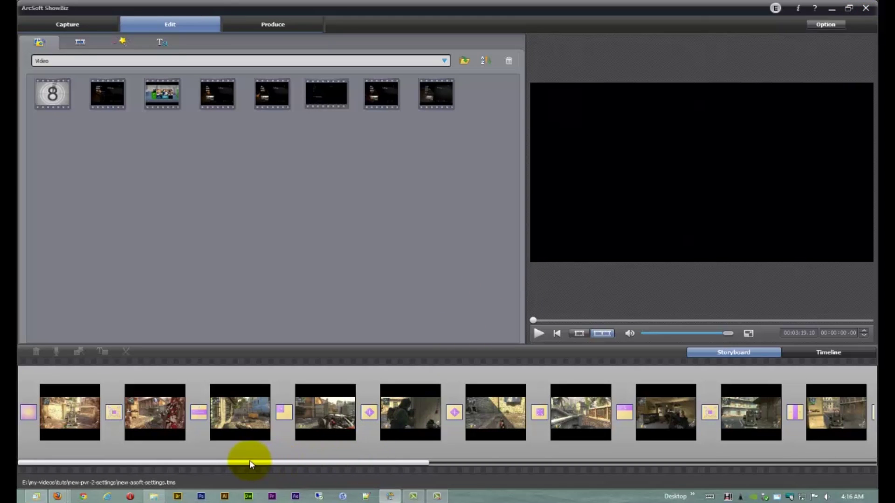
left_click_drag(250, 463, 733, 467)
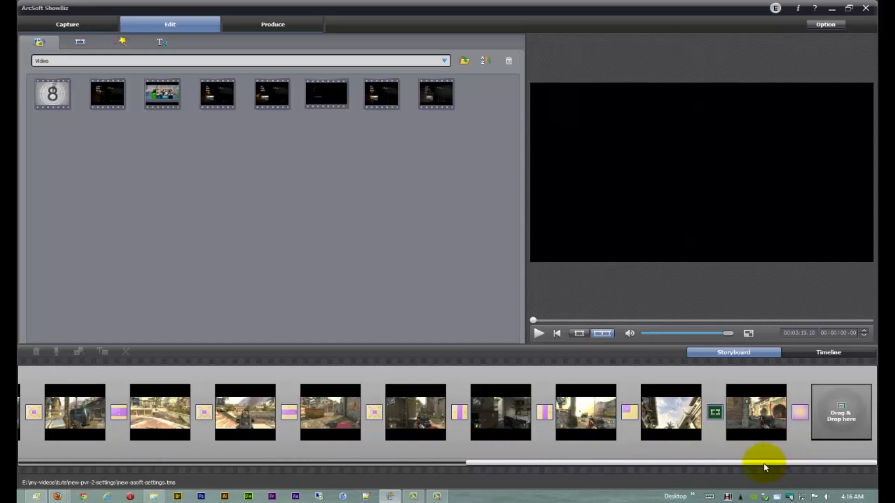
left_click_drag(680, 465, 203, 464)
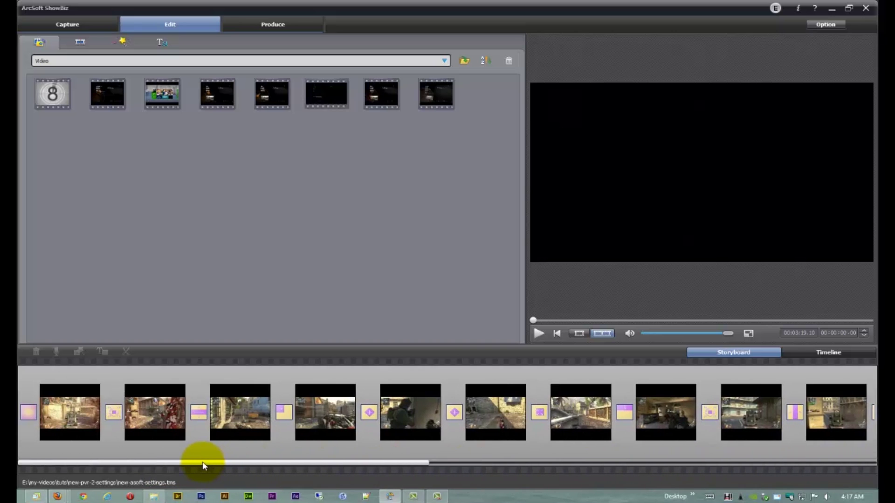
left_click_drag(278, 465, 756, 457)
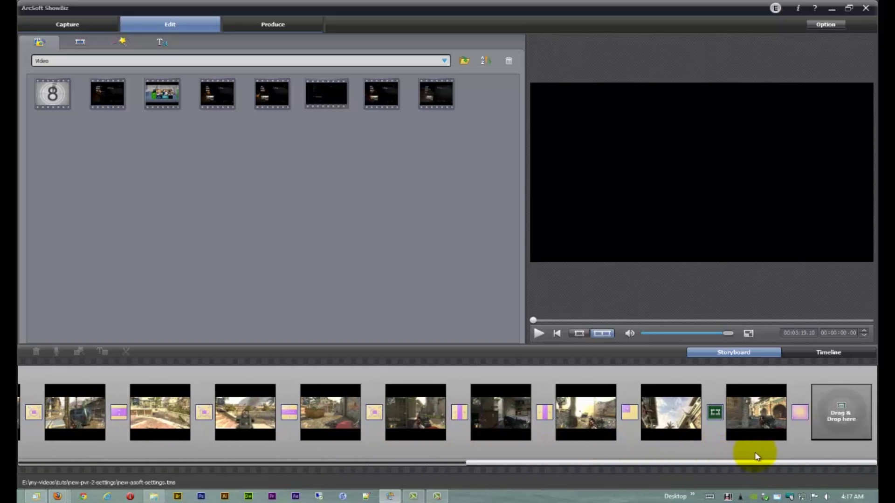
left_click_drag(667, 467, 190, 465)
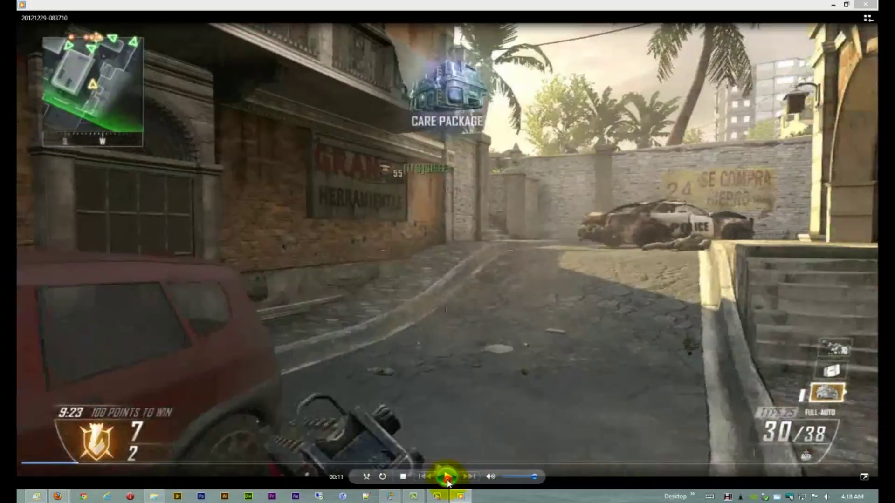
- Pause the gameplay clip and close Windows Media Player with Alt+F4
left_click(447, 476)
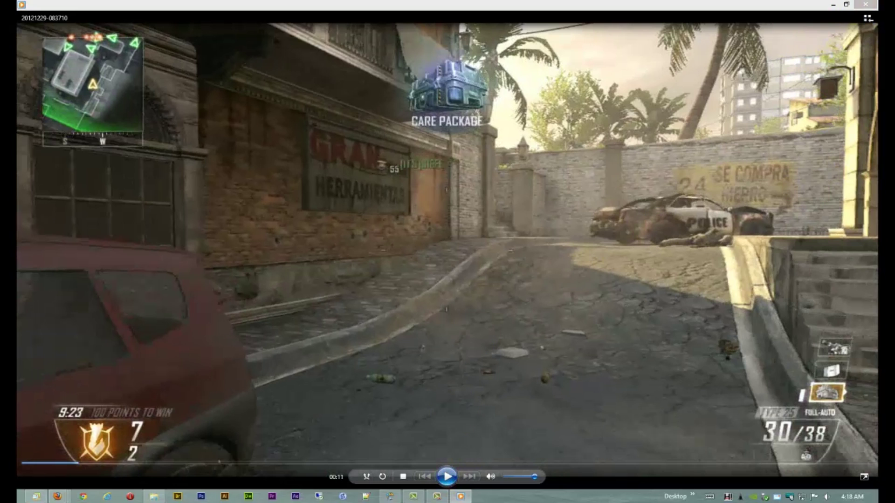
key("alt+F4")
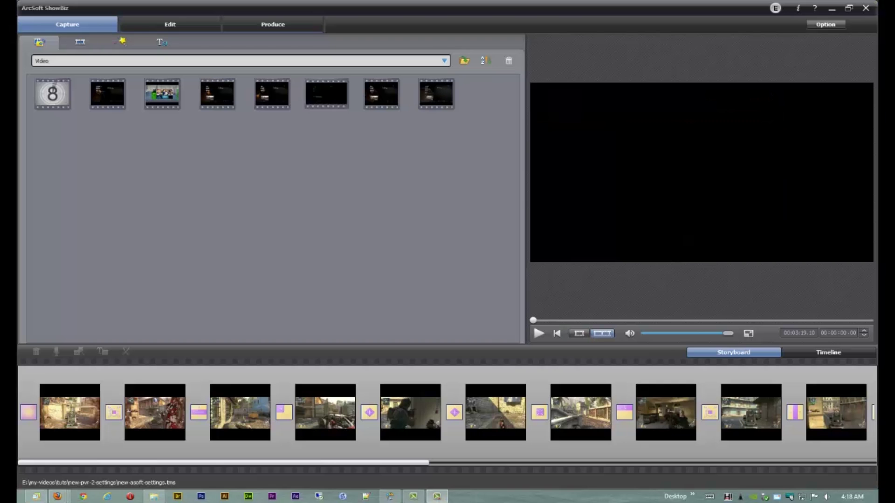
- In the capture format settings, reset the H264 encoder to defaults with 16:9 for 480/576i
left_click(80, 25)
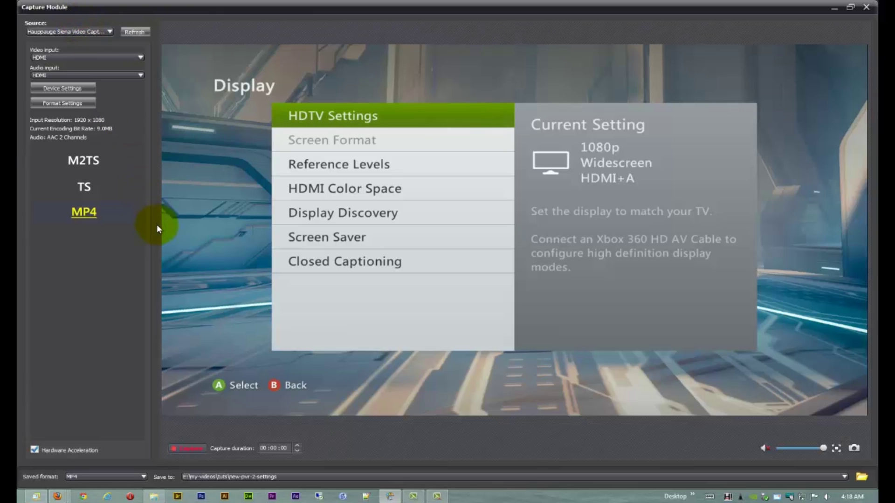
left_click(70, 102)
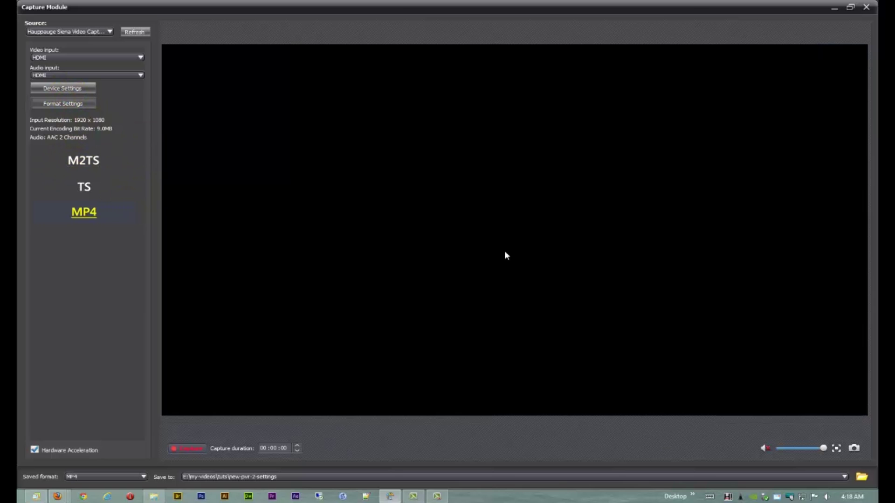
left_click(228, 158)
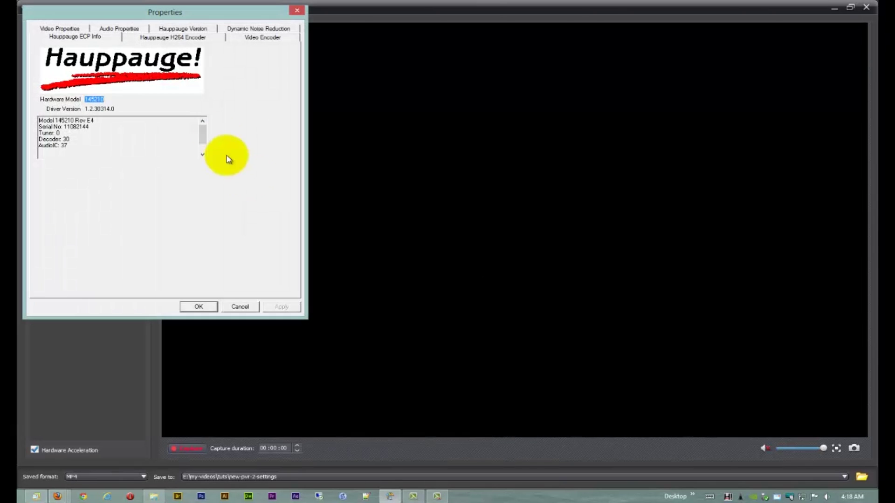
left_click(165, 40)
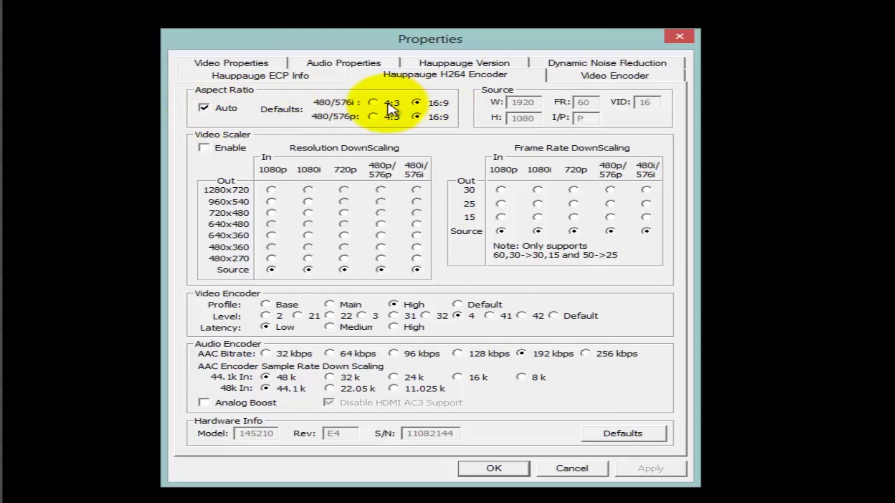
left_click(600, 433)
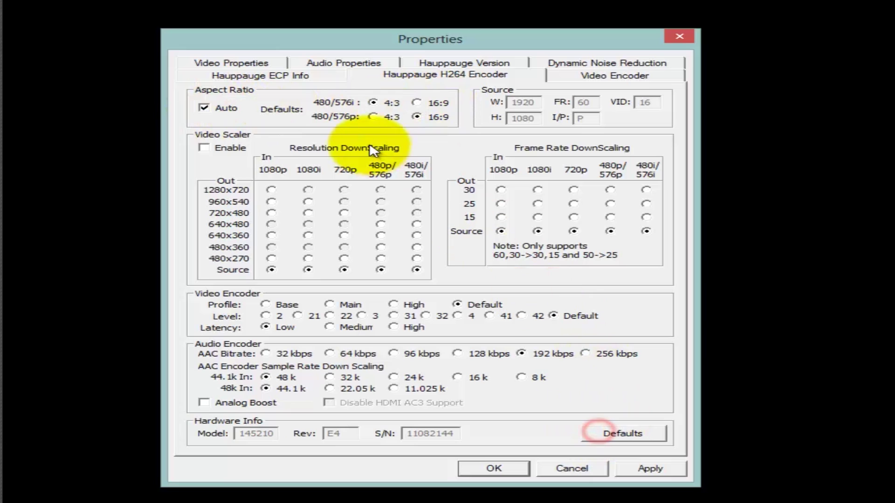
left_click(415, 105)
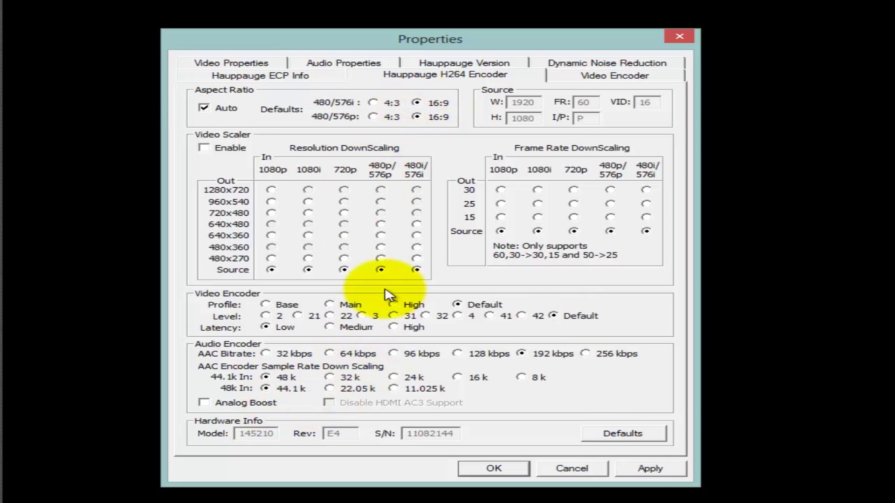
- Raise both the bit rate and peak bit rate to 14000000
left_click(600, 76)
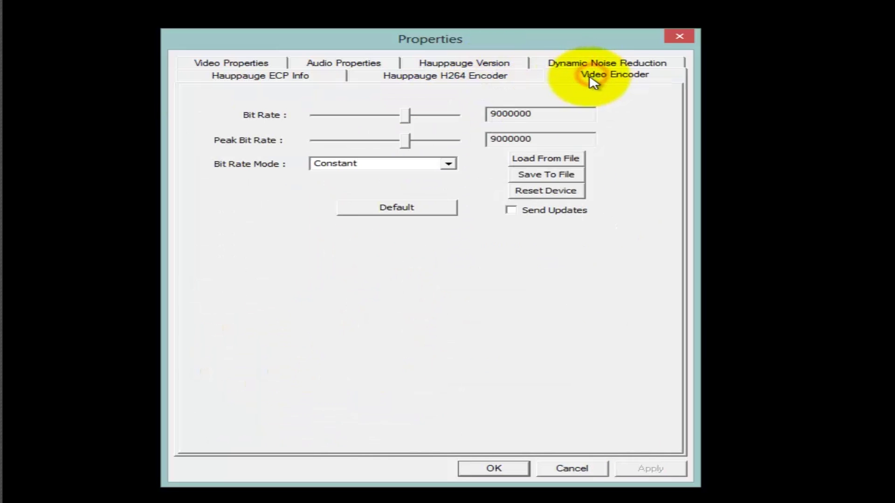
left_click_drag(405, 117, 500, 119)
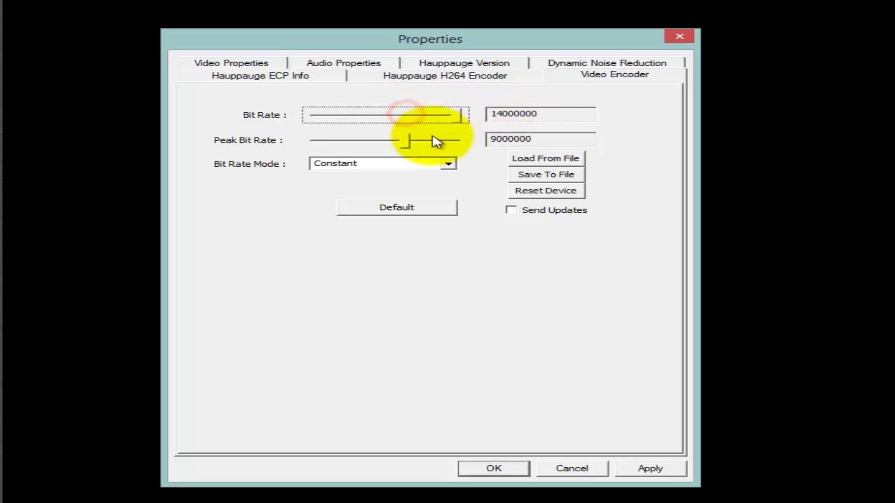
left_click_drag(411, 142, 510, 158)
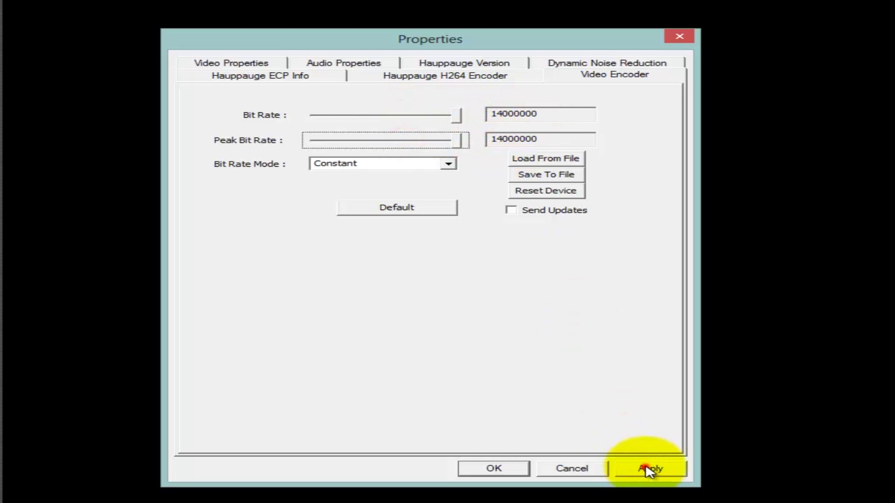
- Review the H264, bitrate and noise reduction settings, then confirm and close the encoder properties
left_click(454, 79)
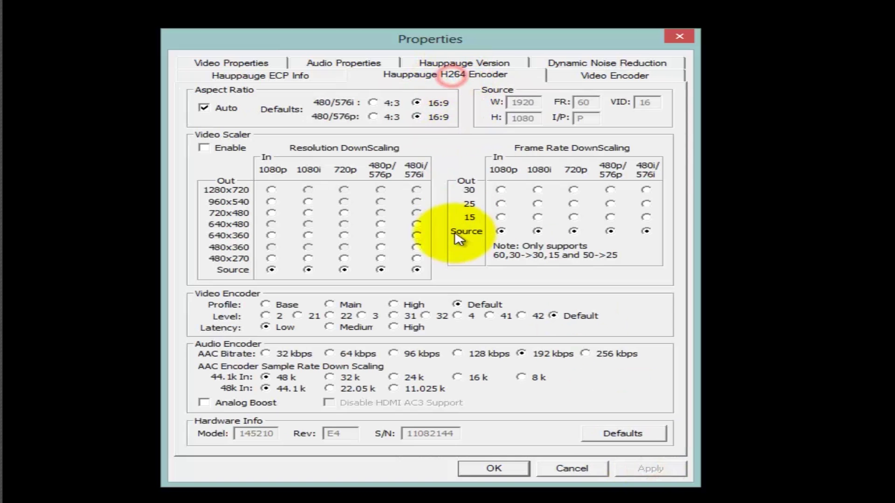
left_click(585, 76)
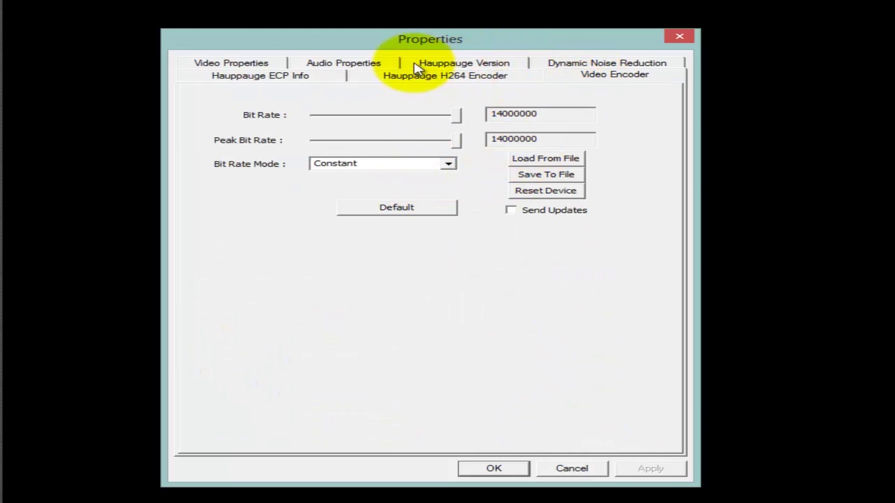
left_click(245, 66)
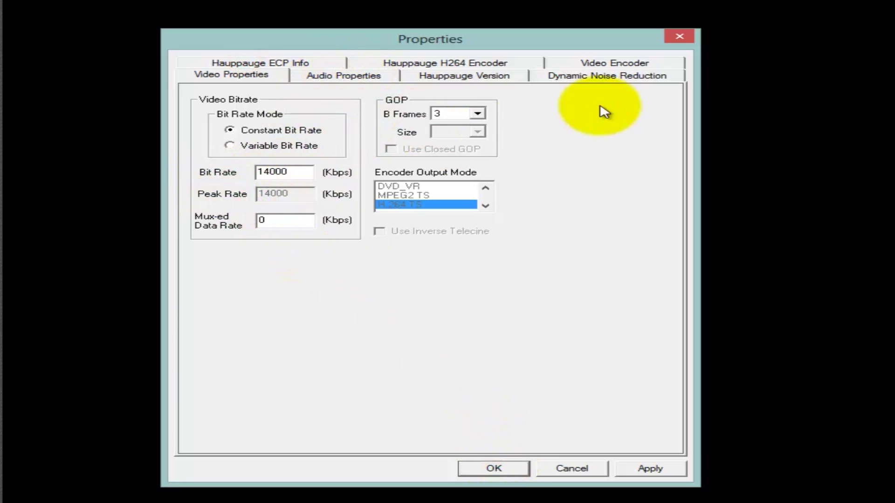
left_click(585, 78)
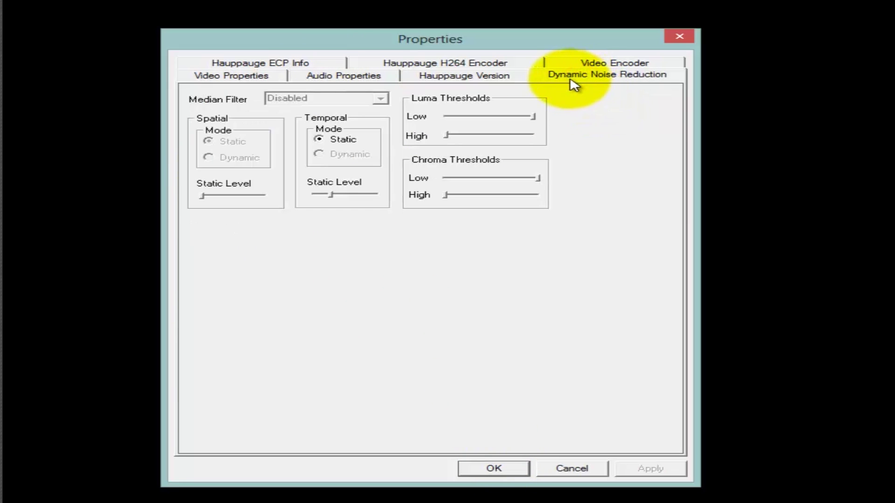
left_click(589, 65)
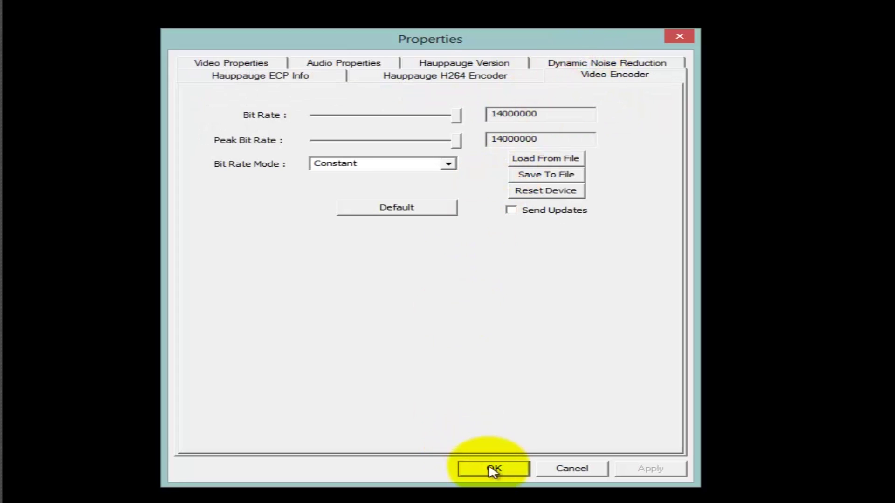
left_click(424, 423)
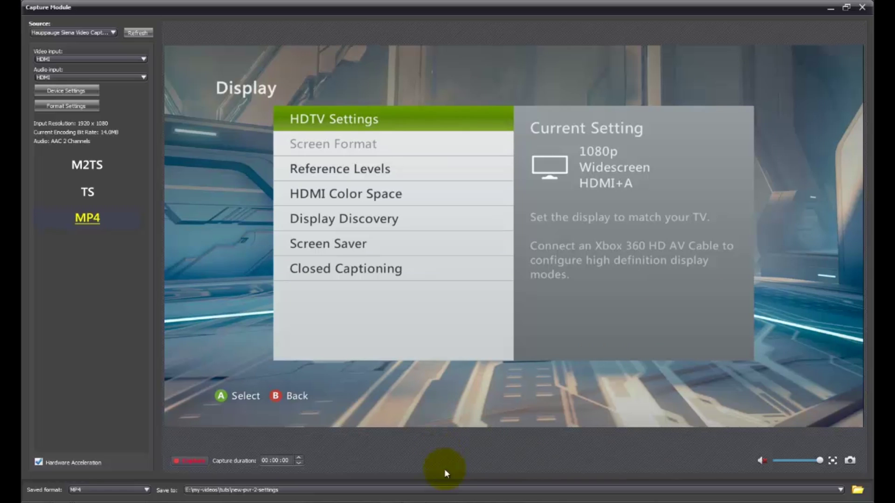
mouse_move(439, 501)
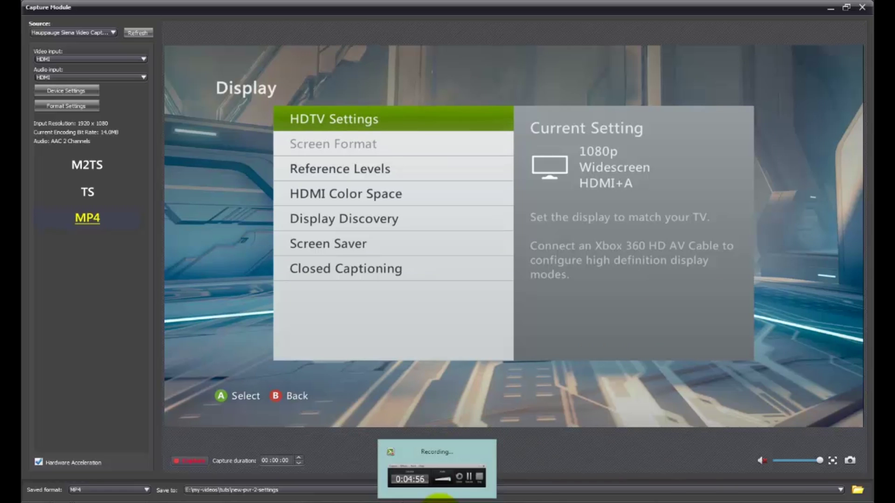
left_click(439, 499)
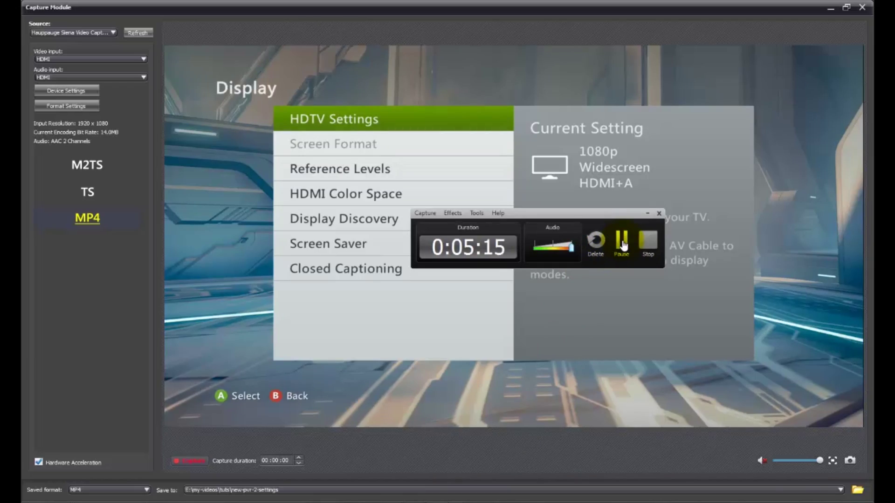